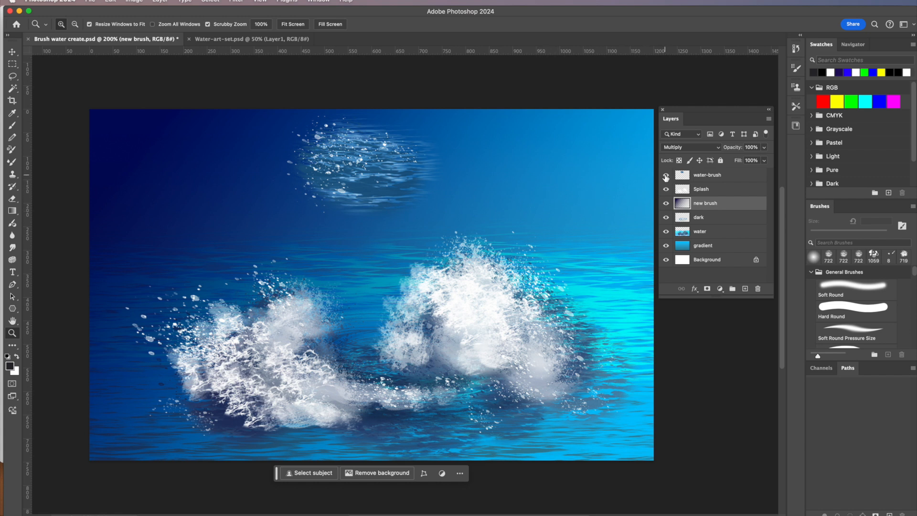
Toggle the layers of the water scene off and on to examine what each one contributes.
click(667, 177)
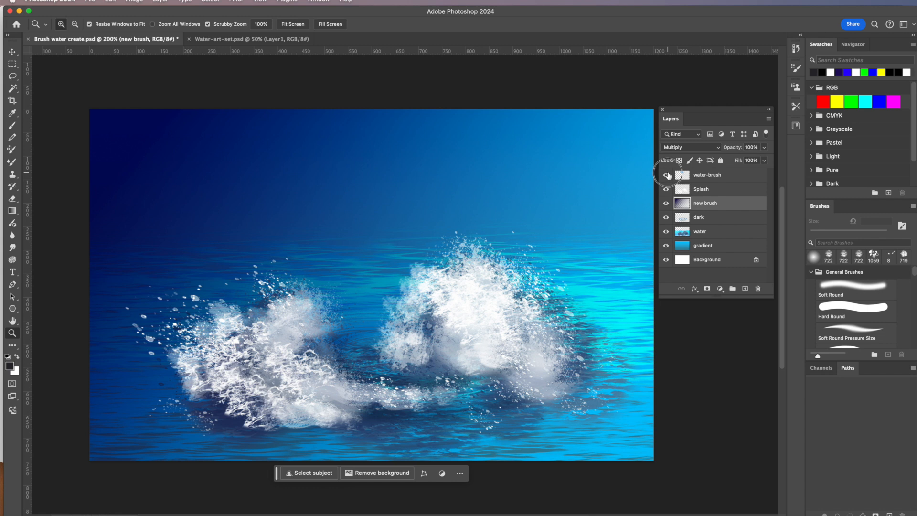
click(667, 176)
click(666, 176)
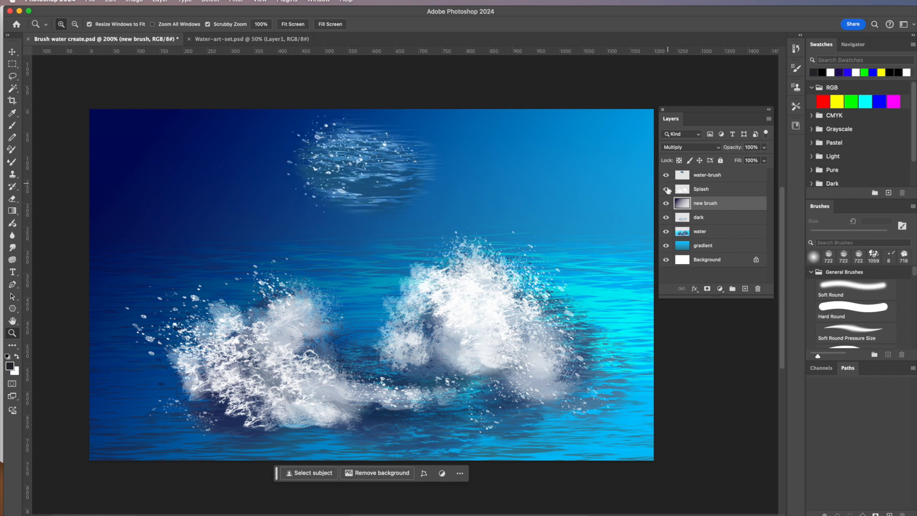
click(666, 189)
click(666, 203)
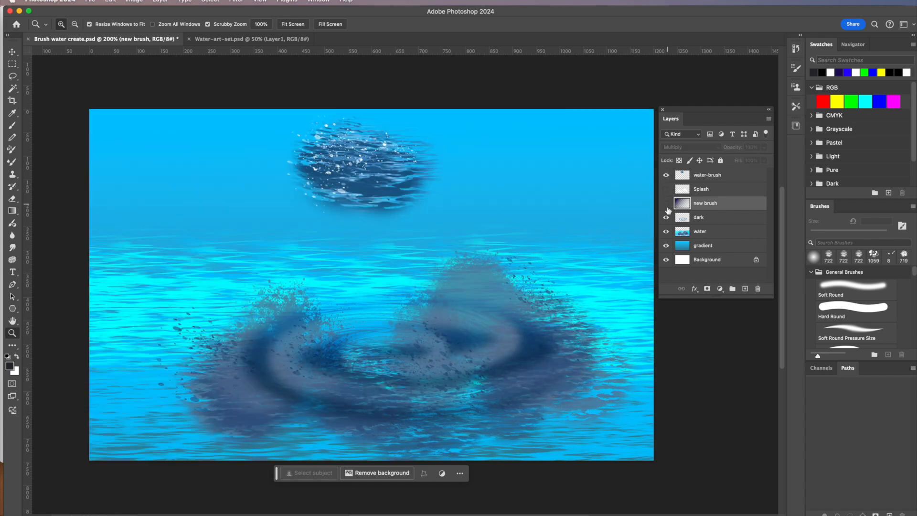
click(666, 231)
click(666, 232)
click(666, 246)
click(666, 231)
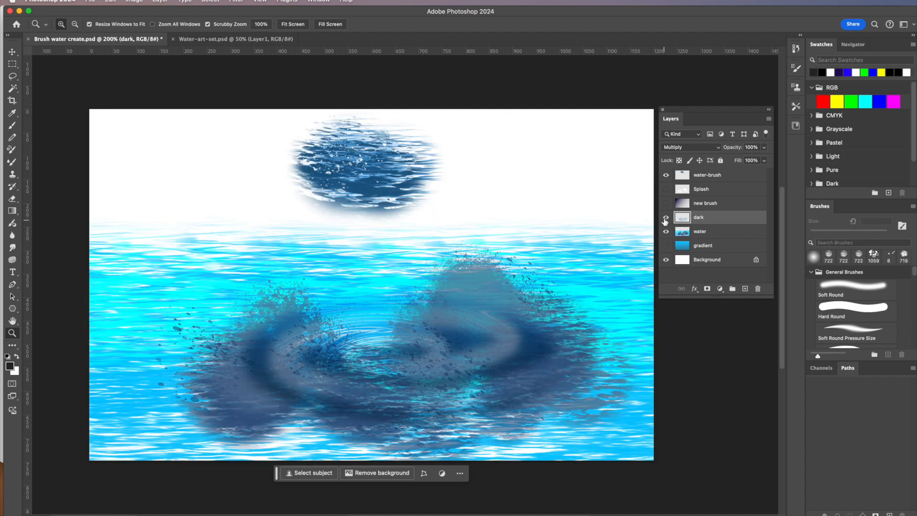
click(666, 203)
click(666, 189)
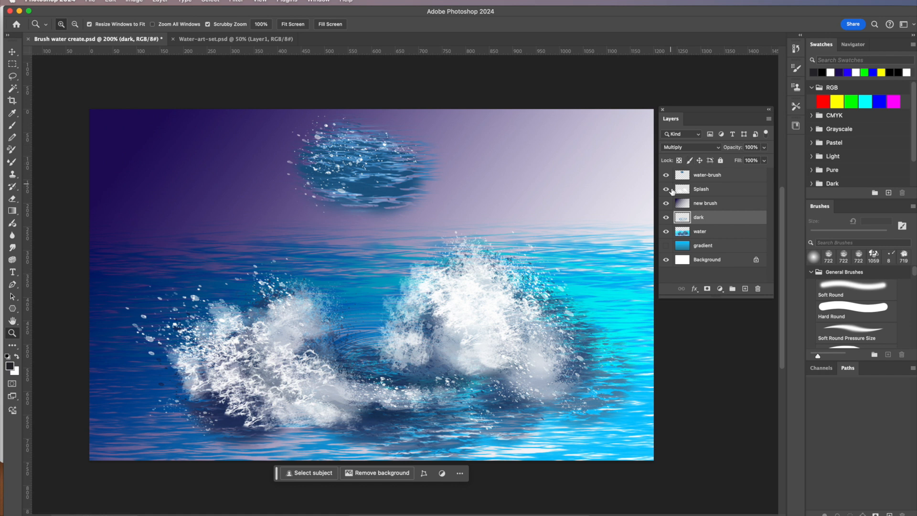
click(666, 245)
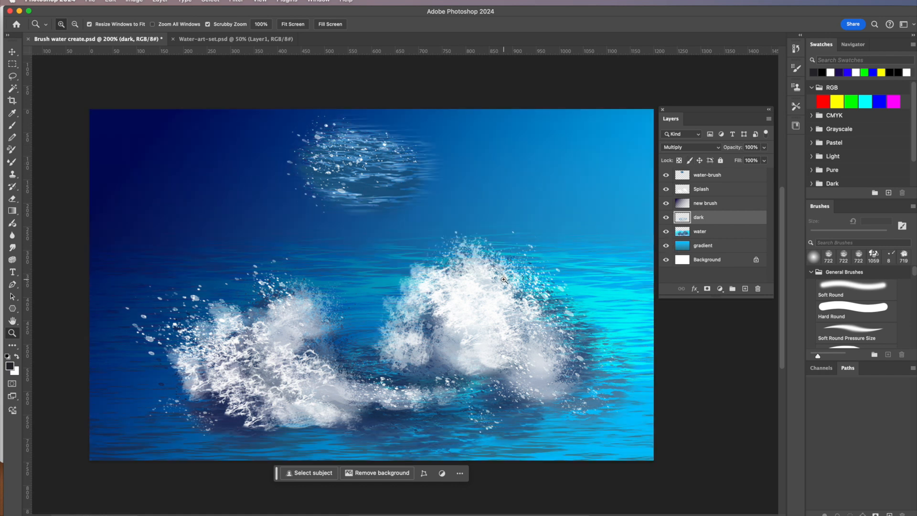
Switch to Water-art-set.psd, add a new blank layer and hide the layer with the existing brush shapes.
click(216, 39)
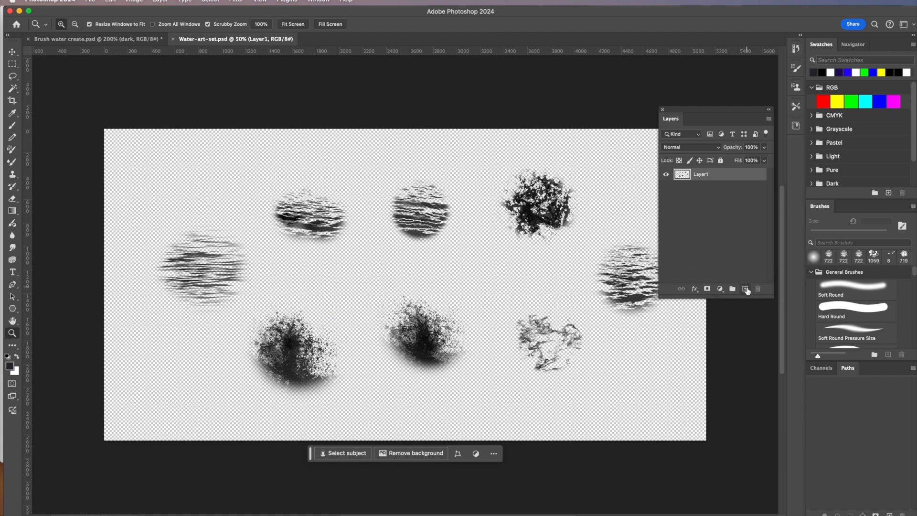
click(746, 289)
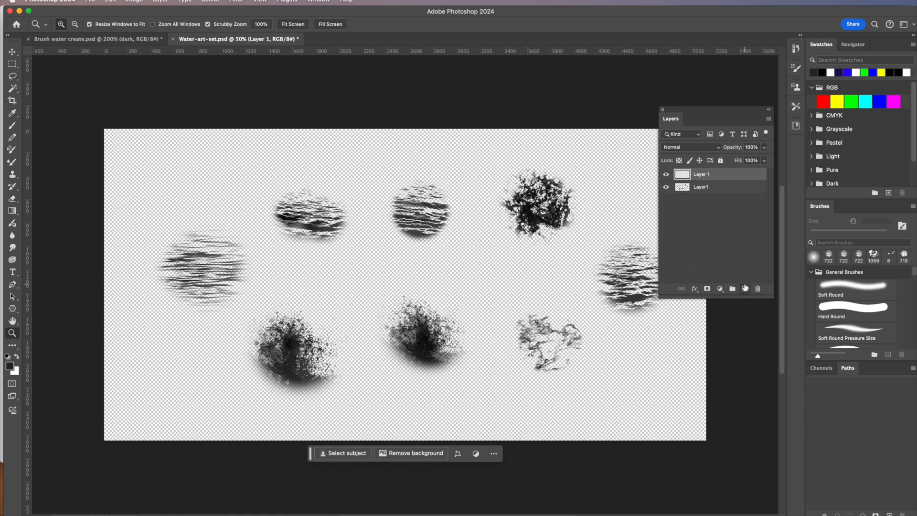
click(666, 186)
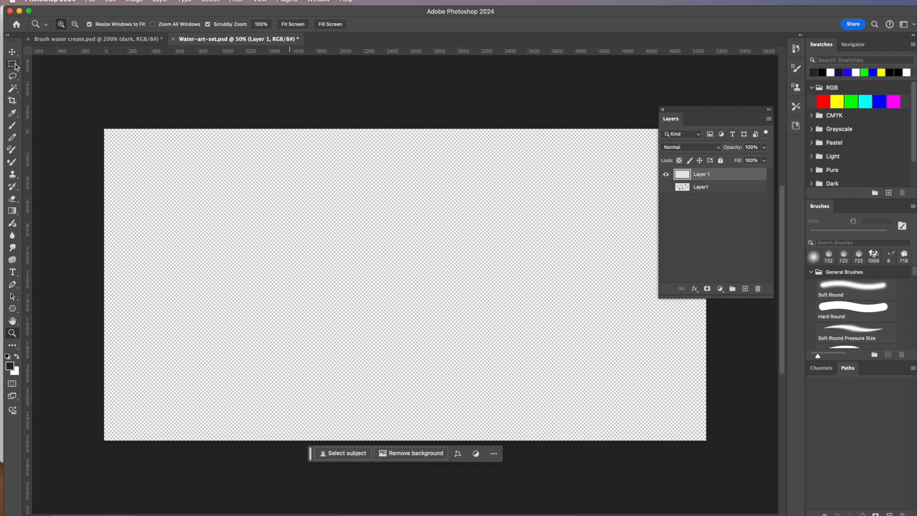
Paint a cloudy test patch on the new layer with the 1059 px and 603 px sampled brush tips.
click(12, 127)
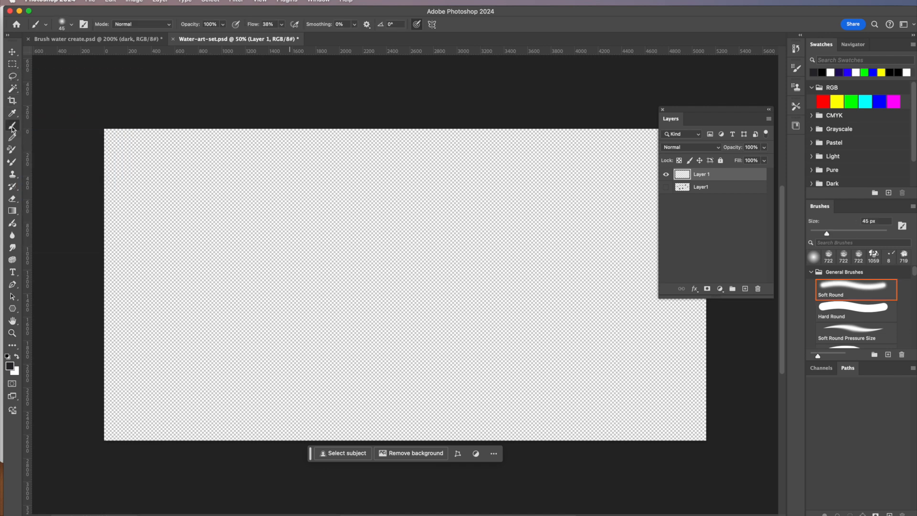
click(84, 25)
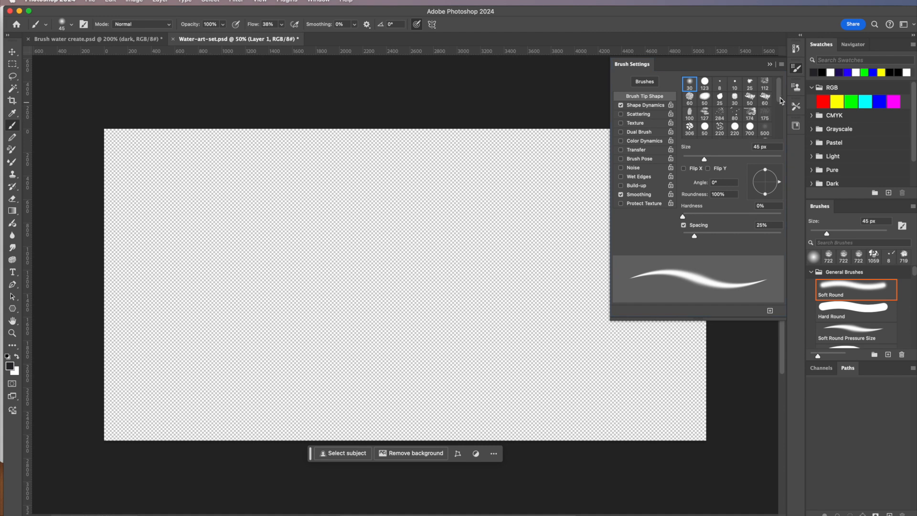
drag(782, 100, 774, 128)
scroll(726, 132, up, 1)
click(691, 132)
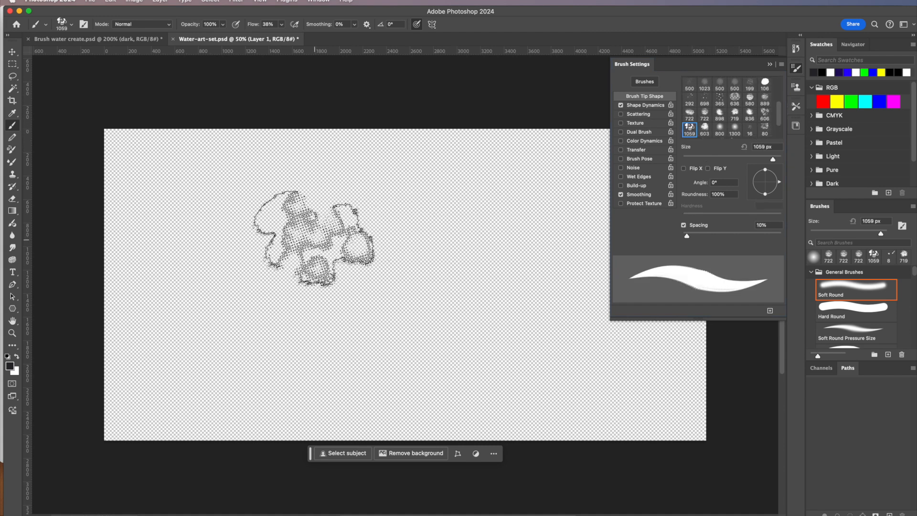
click(271, 239)
click(329, 252)
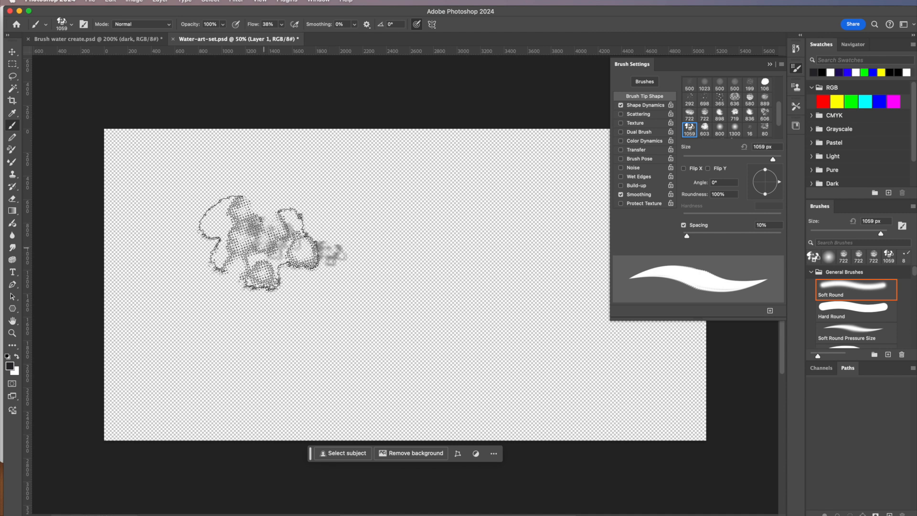
mouse_move(247, 248)
mouse_down()
mouse_move(269, 226)
mouse_move(316, 283)
mouse_up()
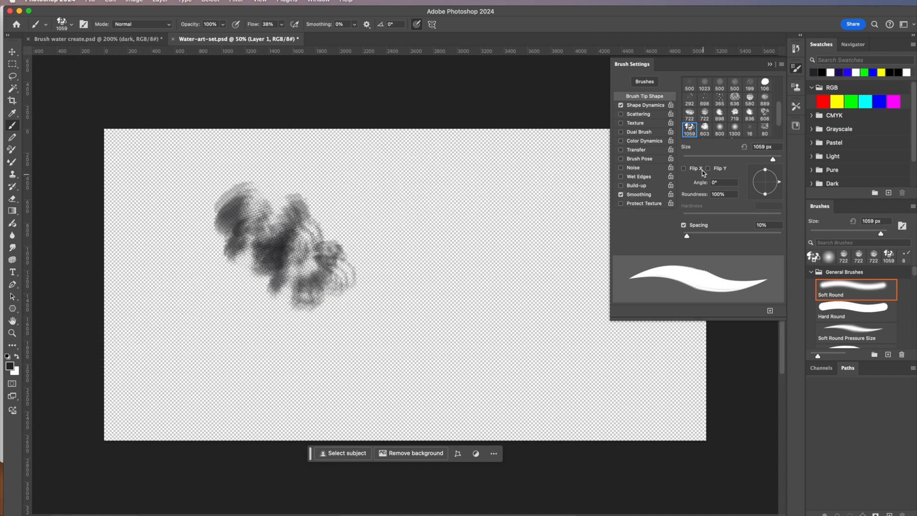
click(705, 128)
click(314, 210)
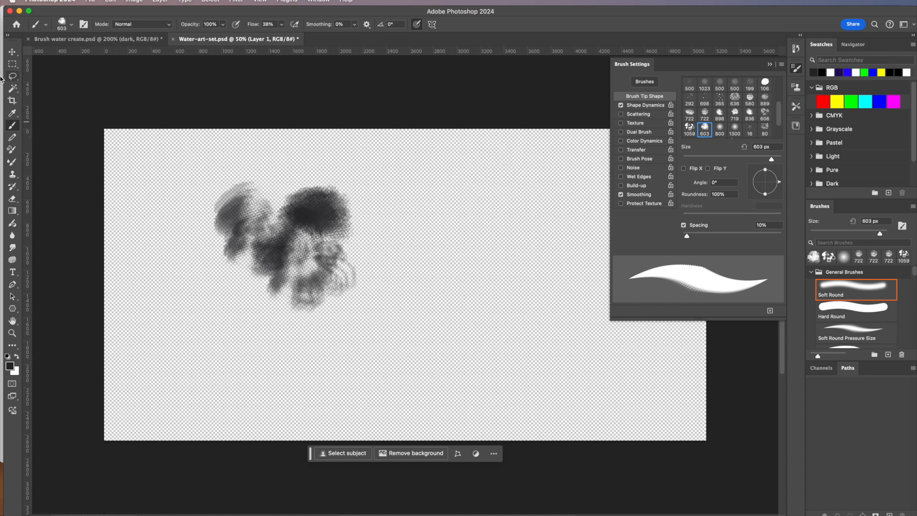
Select the test strokes with a rectangular marquee, delete them and clear the selection.
click(15, 64)
drag(192, 168, 373, 343)
key(Delete)
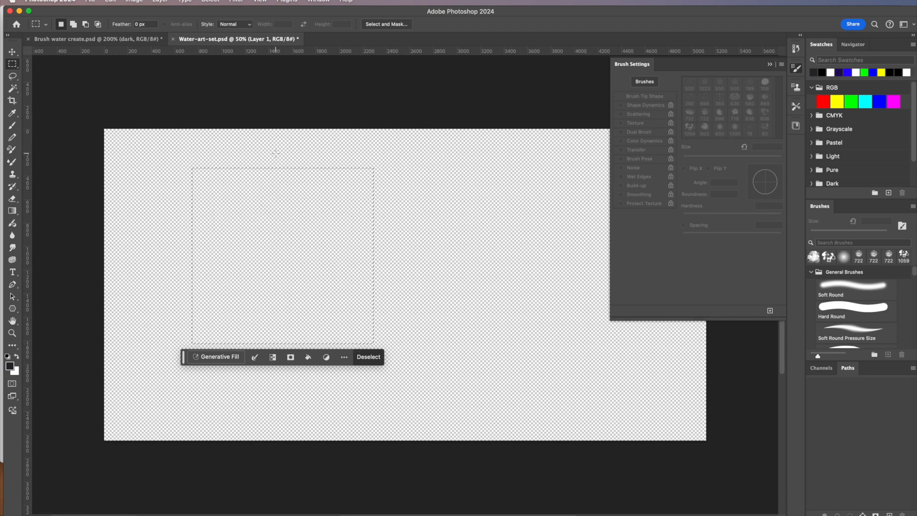
key(super+d)
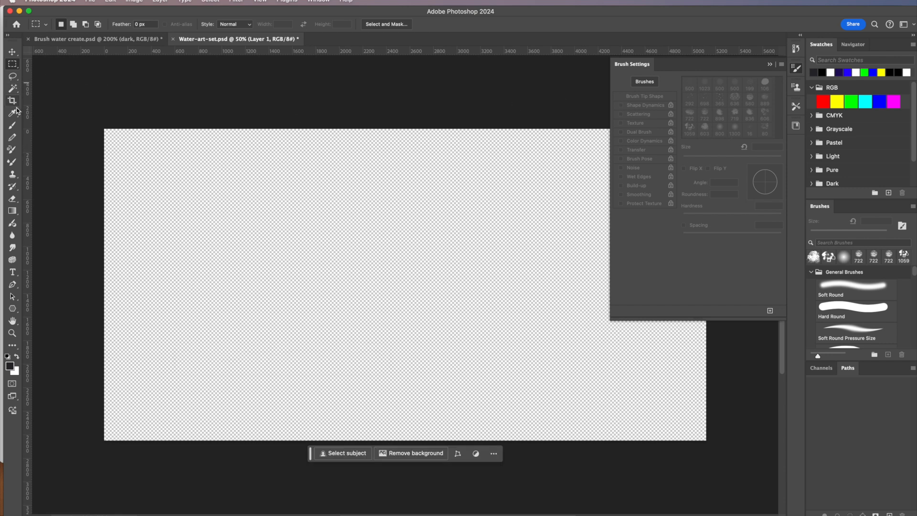
Look through the sampled brush tips and the brush preset folders for a suitable textured brush.
click(13, 126)
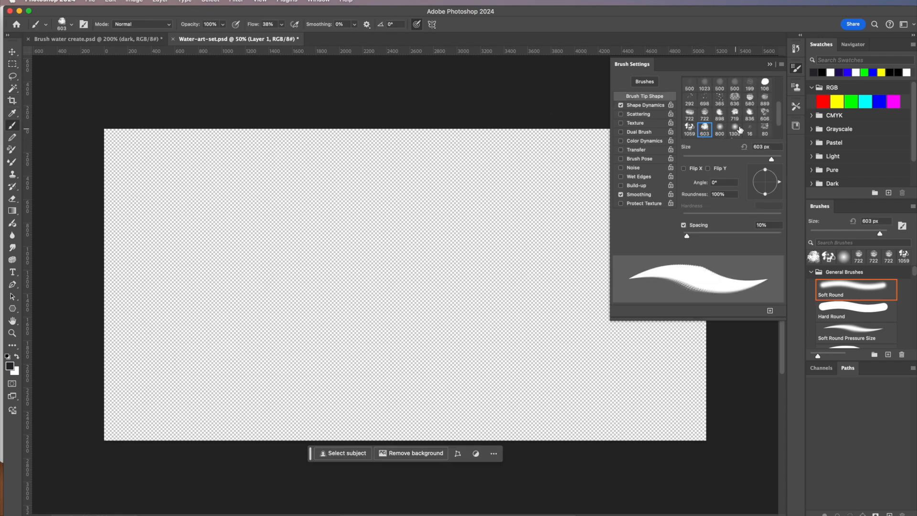
click(764, 114)
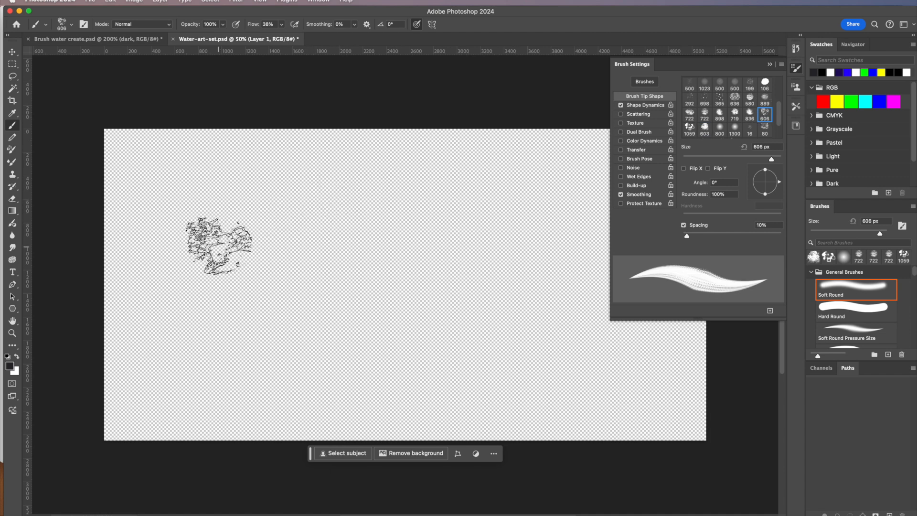
drag(779, 120, 779, 117)
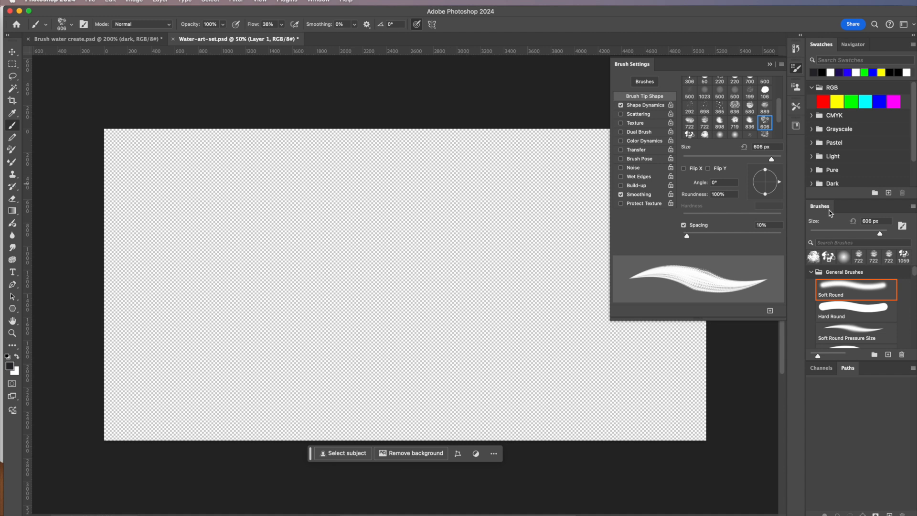
drag(914, 272, 911, 292)
scroll(888, 293, down, 1)
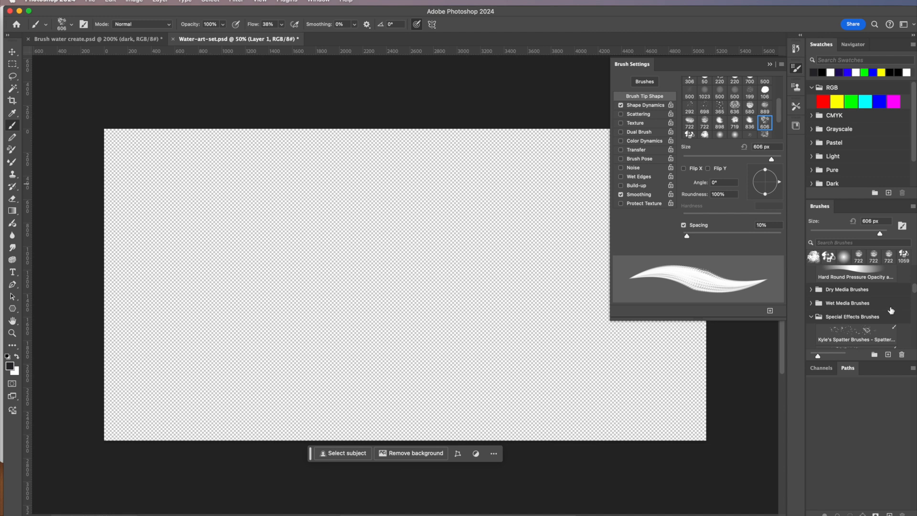
click(810, 318)
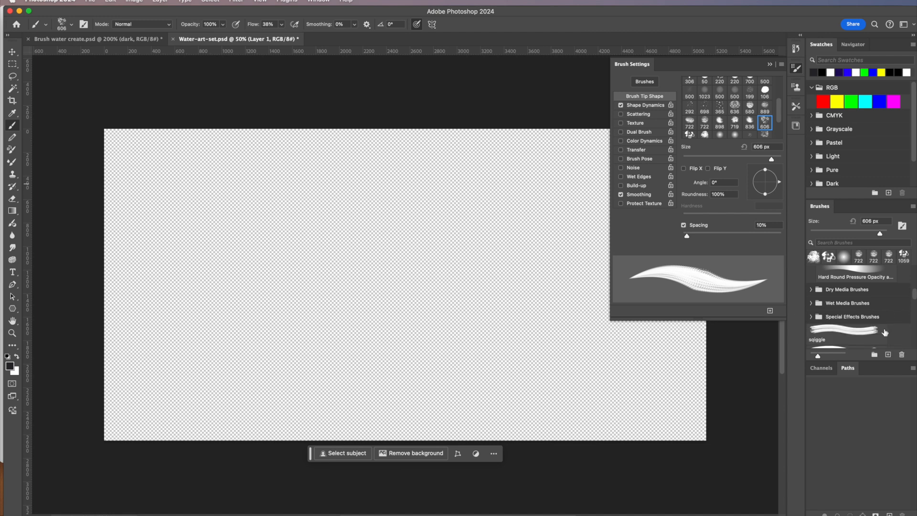
mouse_move(913, 297)
mouse_down()
mouse_move(913, 308)
mouse_move(904, 251)
mouse_up()
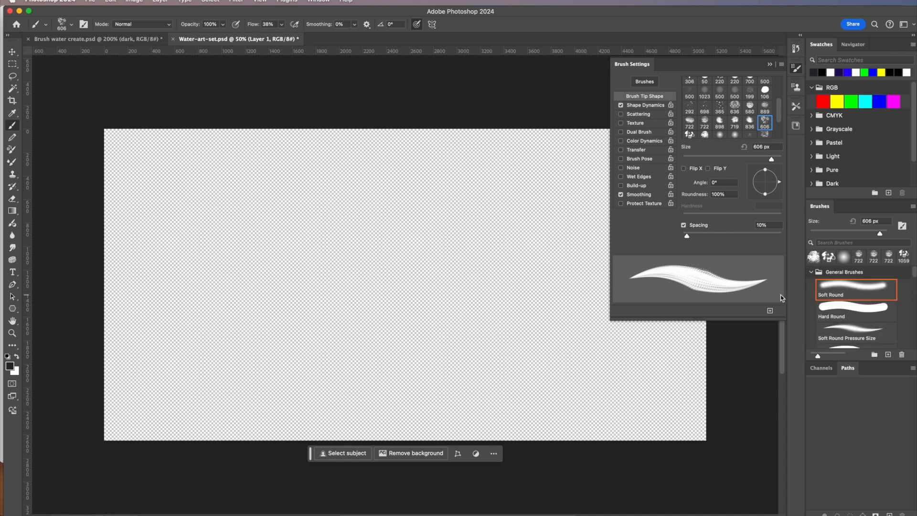
drag(779, 112, 774, 94)
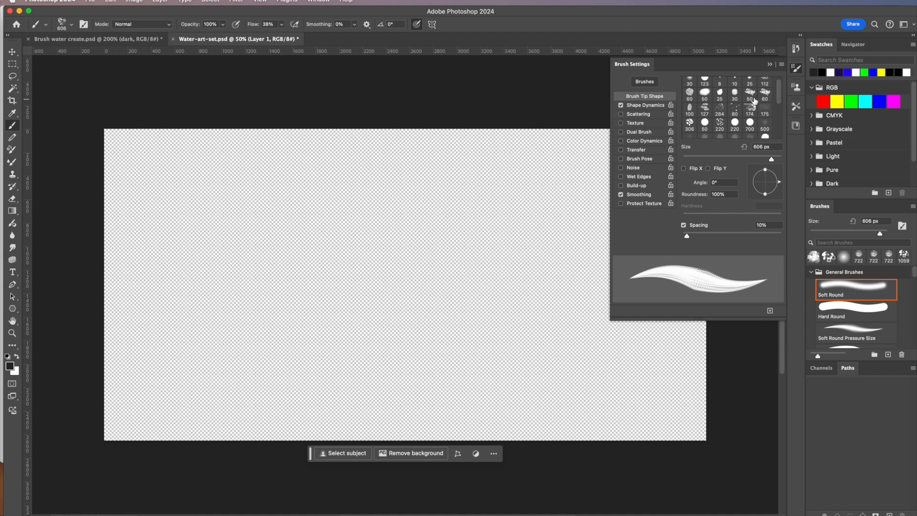
Choose the textured 50 px brush tip with the 14° angle and enlarge it to 400 px.
click(752, 98)
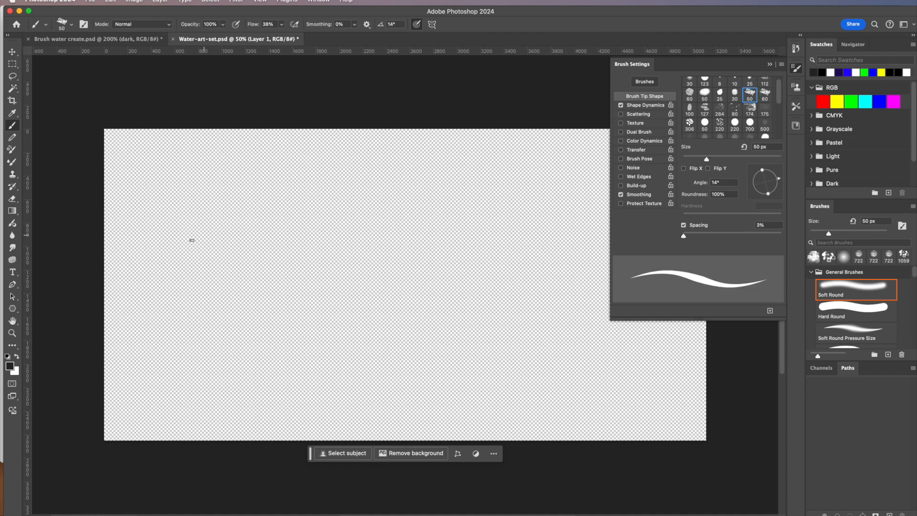
key(bracketright)
key(bracketright)
key(bracketright)
key(bracketright)
key(bracketright)
key(bracketright)
key(bracketright)
key(bracketright)
key(bracketright)
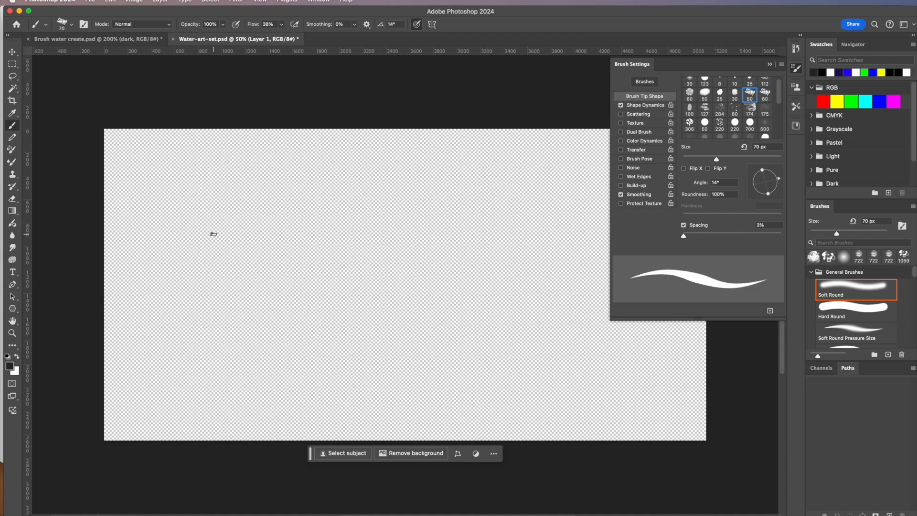
key(bracketright)
key(bracketright)
key(bracketright)
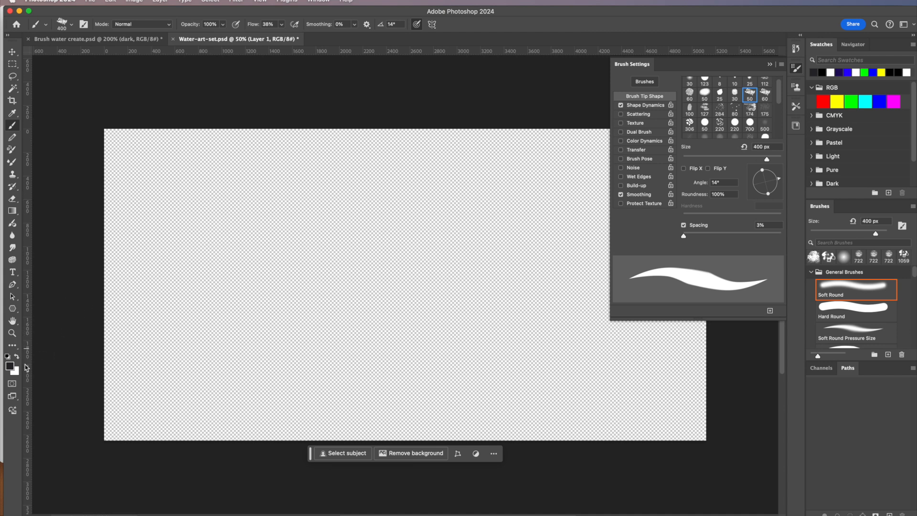
Paint a compact, irregular dark blotch on the left half of the canvas, combining the 400 px, 220 px and 306 px brush tips.
mouse_move(247, 244)
mouse_down()
mouse_move(275, 231)
mouse_move(234, 252)
mouse_up()
click(720, 125)
click(689, 126)
mouse_move(266, 260)
mouse_down()
mouse_move(248, 224)
mouse_move(287, 241)
mouse_move(261, 261)
mouse_up()
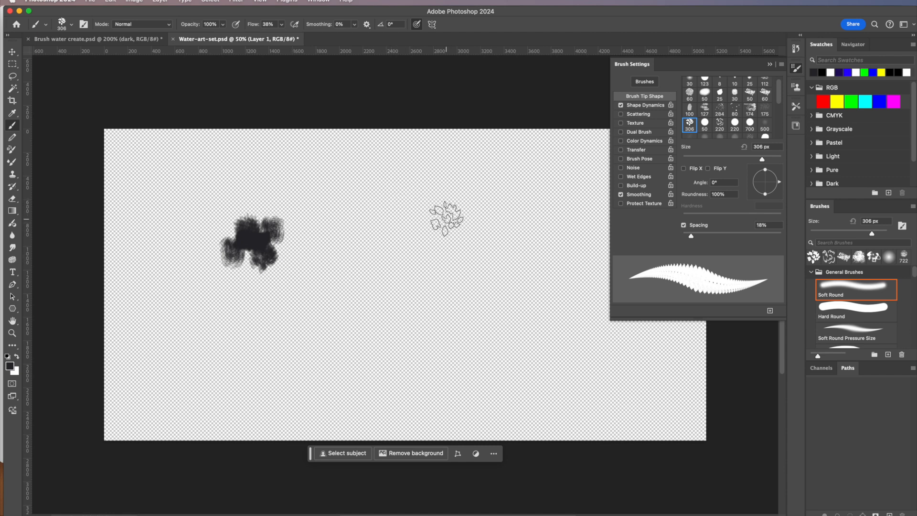
click(769, 64)
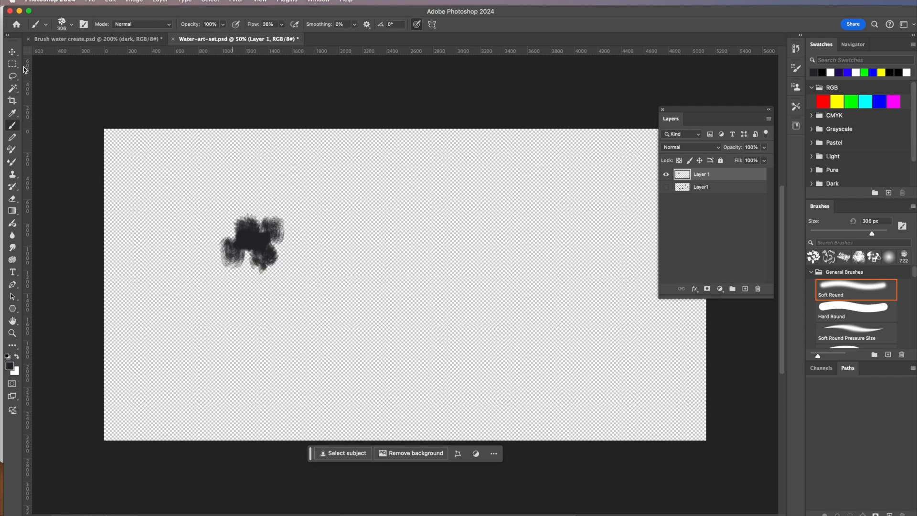
Apply the Color Halftone filter to the painted blotch with a maximum radius of 16 pixels.
click(241, 1)
mouse_move(252, 137)
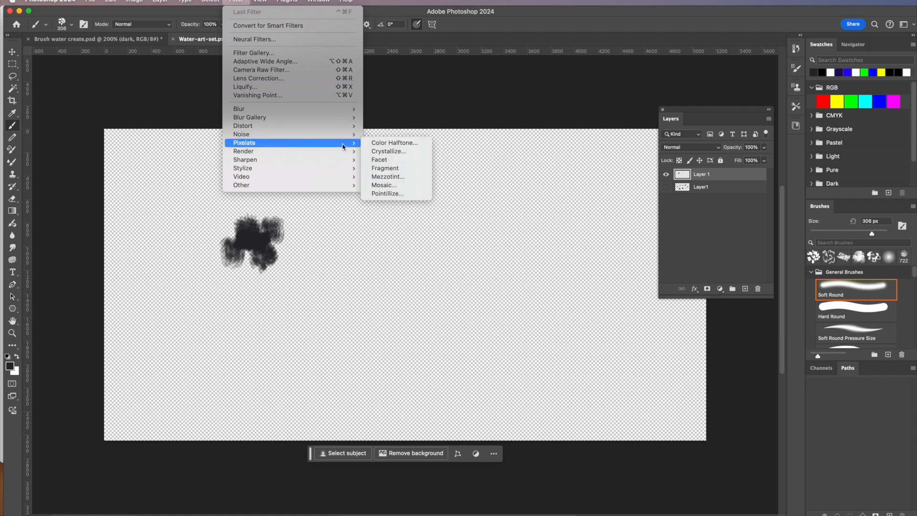
click(385, 143)
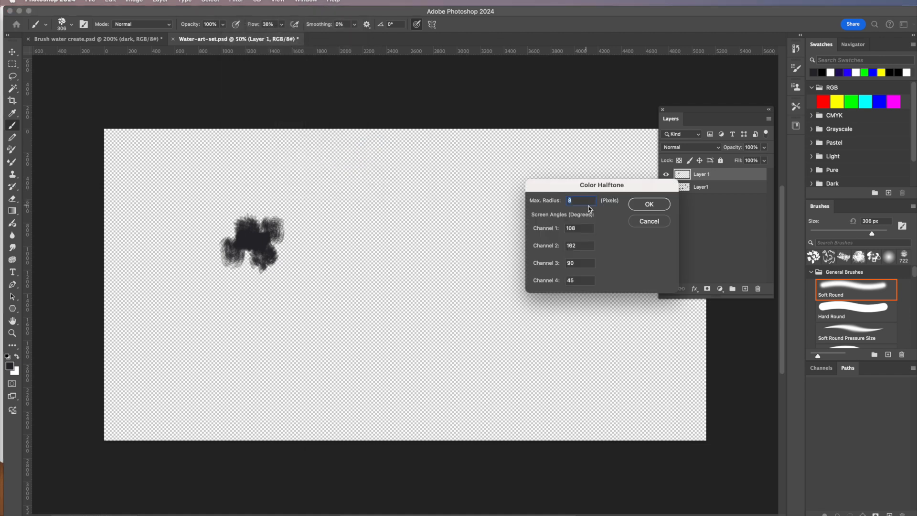
text(16)
click(649, 205)
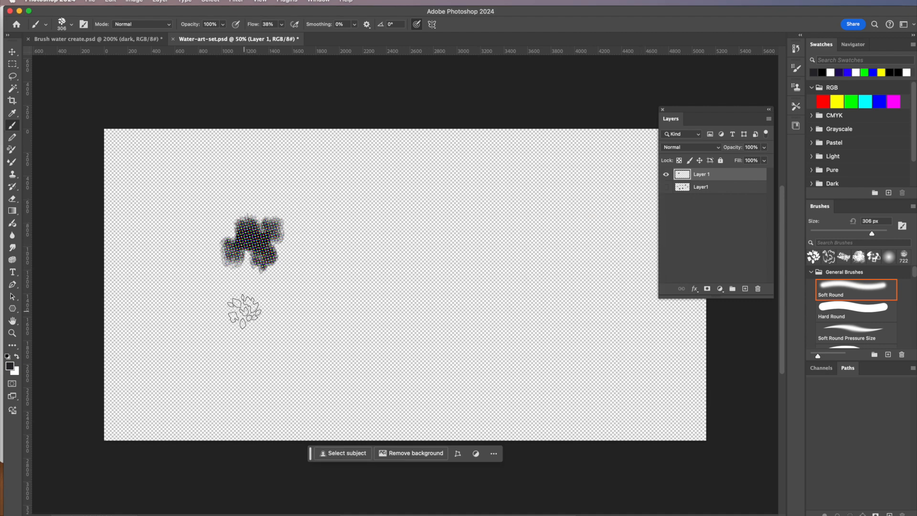
Draw a loose freehand Lasso selection around the halftoned blotch.
click(12, 64)
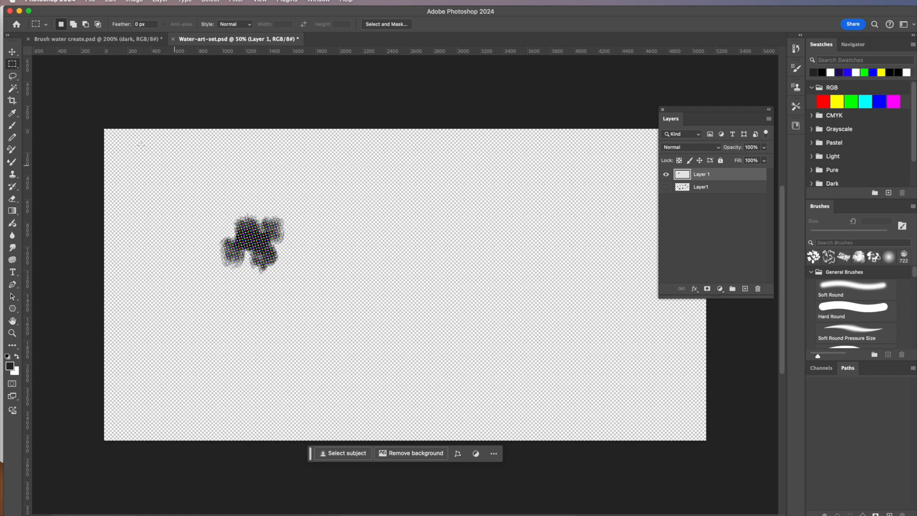
click(14, 65)
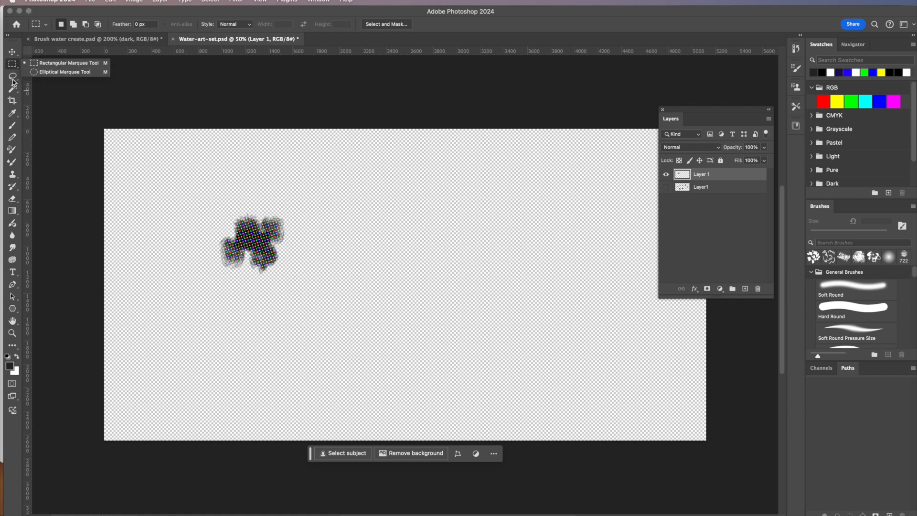
click(13, 79)
mouse_move(217, 235)
mouse_down()
mouse_move(222, 275)
mouse_move(279, 283)
mouse_move(293, 258)
mouse_move(291, 217)
mouse_move(280, 206)
mouse_move(225, 209)
mouse_up()
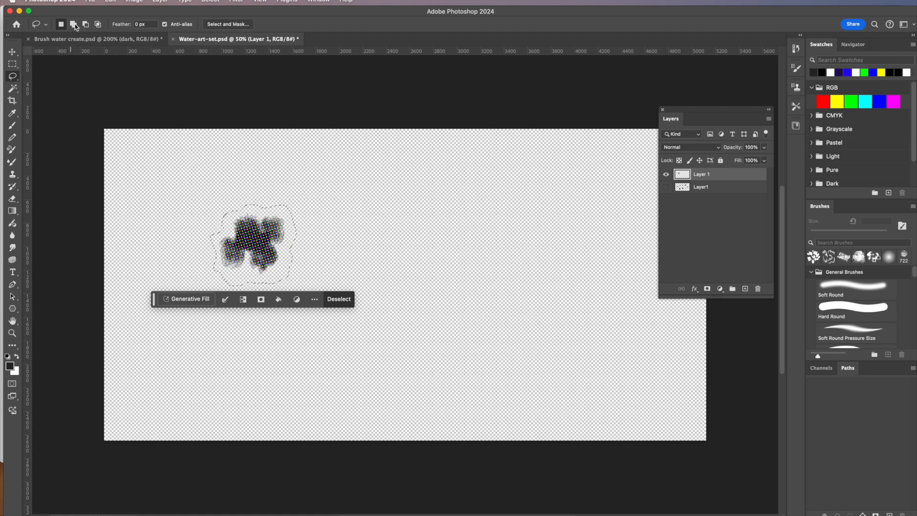
Define the selected halftone blotch as a brush preset named "halftonie" and clear the selection.
click(106, 2)
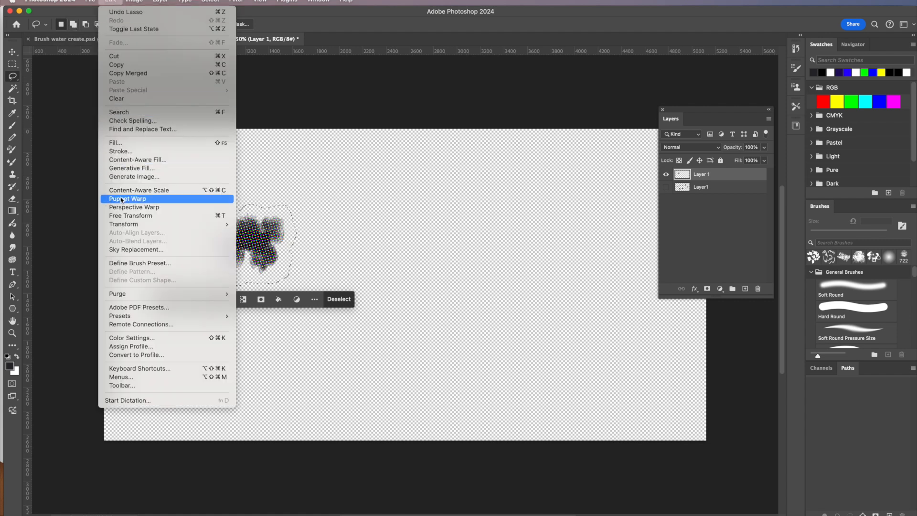
click(139, 263)
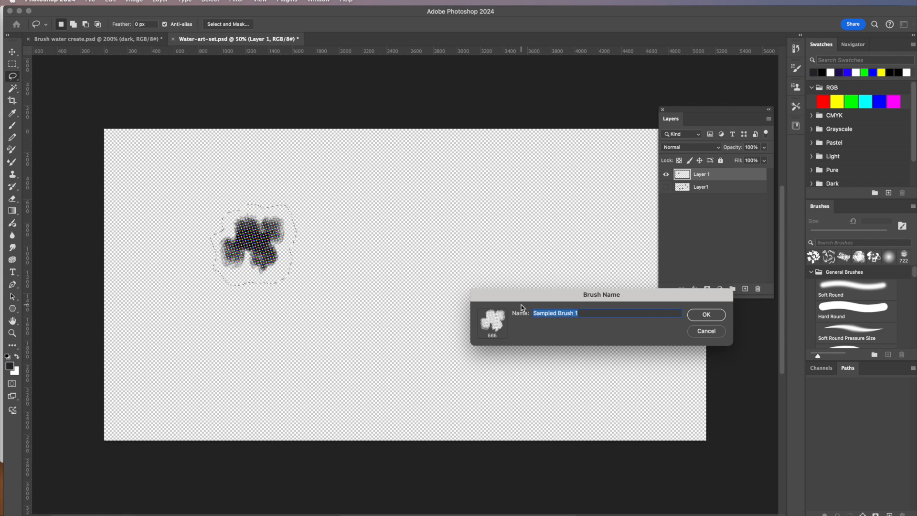
text(halftonie)
click(705, 315)
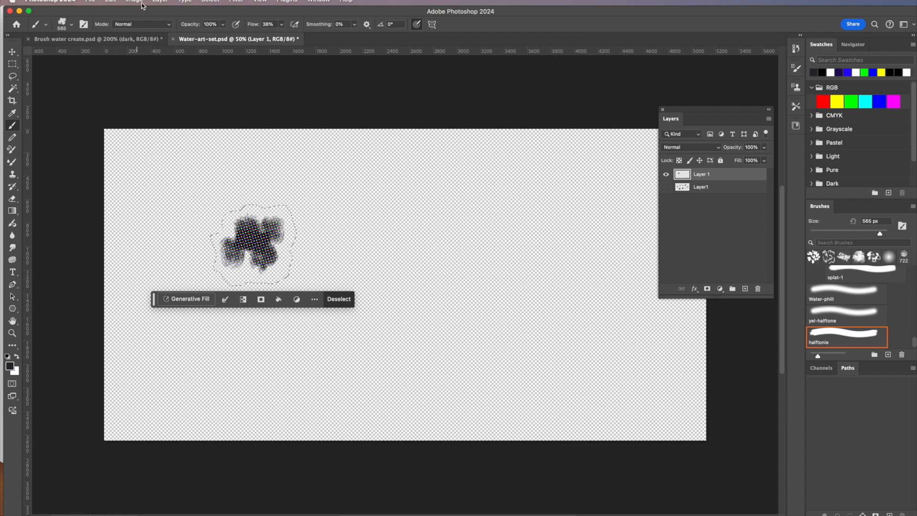
click(211, 1)
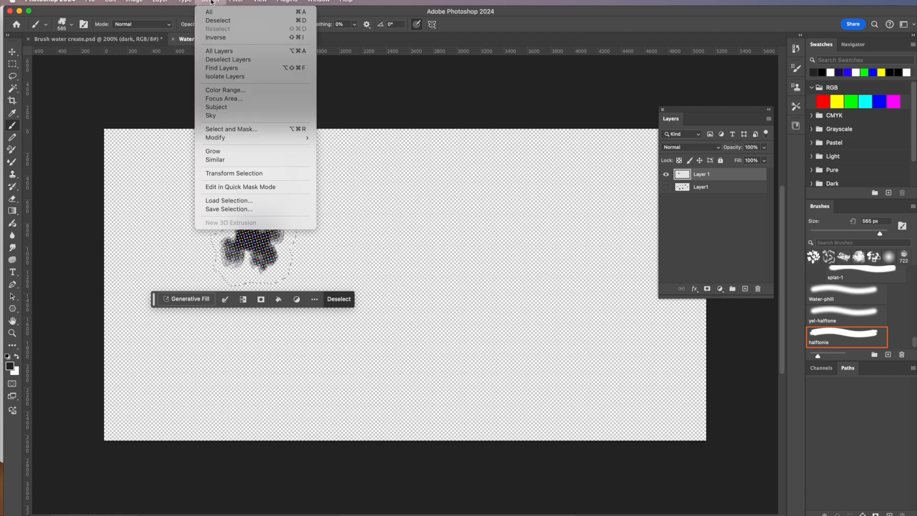
click(223, 22)
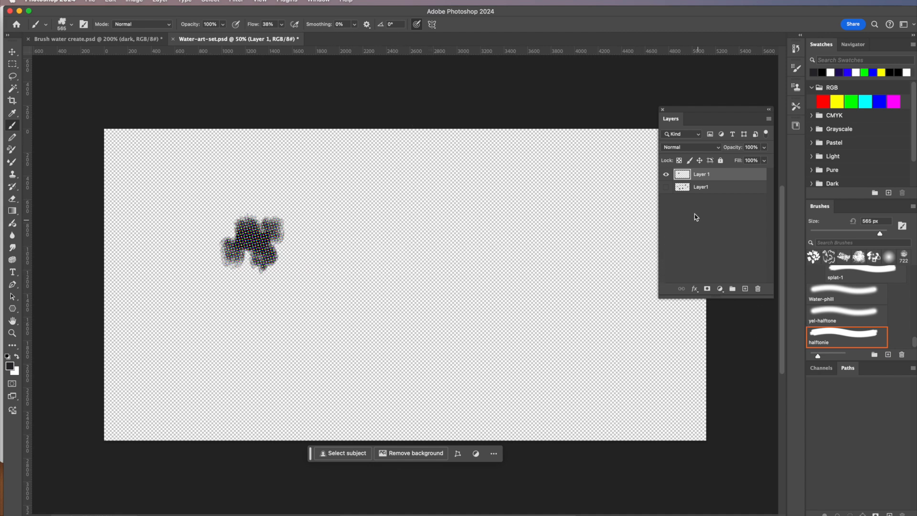
Add a new layer and stamp dark marks around the upper middle of the canvas with the halftonie brush.
click(745, 288)
click(368, 201)
drag(372, 194, 381, 202)
drag(389, 254, 391, 257)
drag(443, 231, 444, 234)
Set the foreground to a deep blue-violet and overlap the dark marks with blue-violet and white halftonie stamps.
click(9, 366)
drag(554, 343, 589, 299)
click(680, 256)
click(424, 213)
mouse_move(468, 206)
mouse_down()
mouse_move(464, 250)
mouse_move(428, 274)
mouse_move(389, 226)
mouse_move(431, 221)
mouse_move(373, 267)
mouse_move(412, 221)
mouse_move(444, 224)
mouse_move(423, 265)
mouse_move(404, 231)
mouse_move(456, 212)
mouse_up()
click(17, 356)
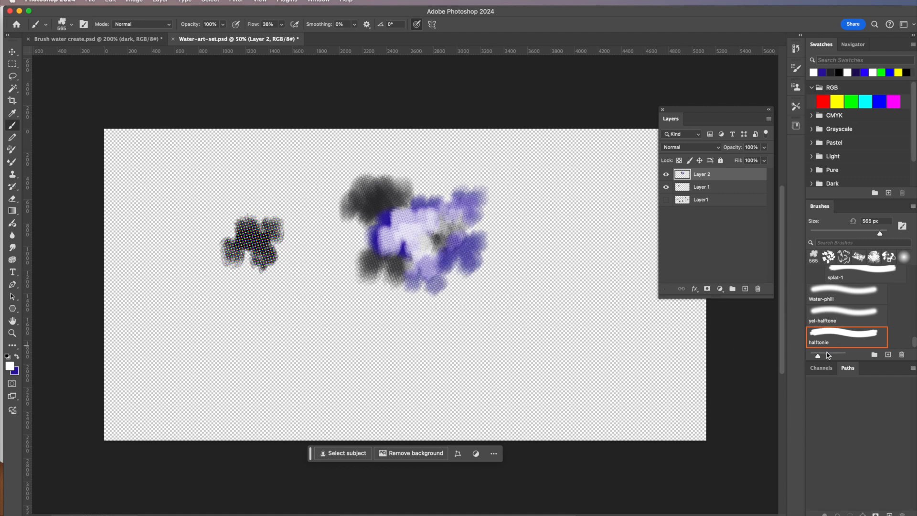
Choose the 1059 px splat-2 brush and stamp overlapping white and blue-violet splats on the right side of the canvas.
drag(913, 341, 913, 335)
click(853, 310)
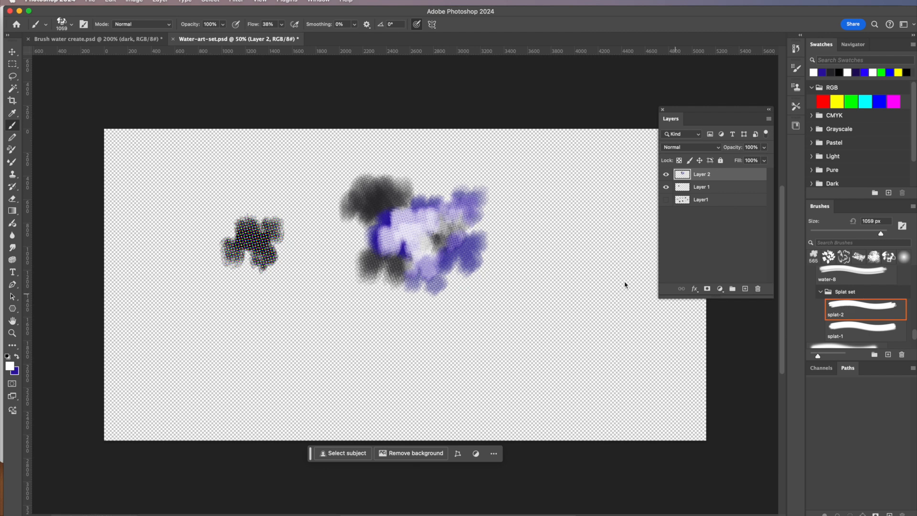
click(560, 248)
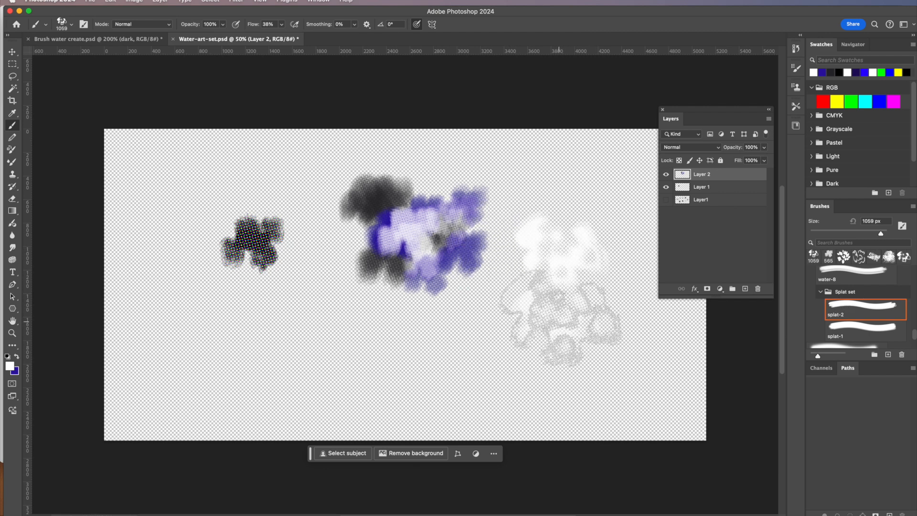
click(556, 318)
click(17, 357)
click(564, 282)
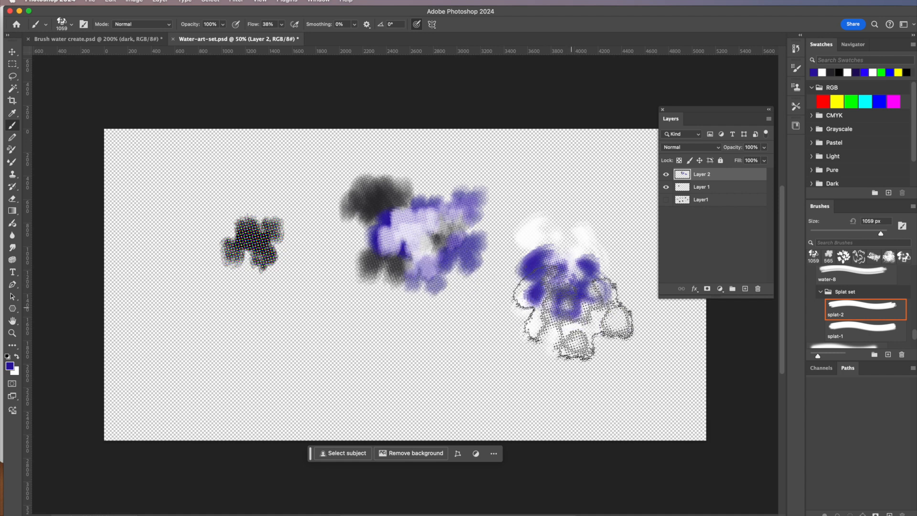
Choose the recently used 1059 px swirl brush and stamp blue-violet swirls below the middle cluster and over the right-hand splat.
click(862, 260)
click(432, 302)
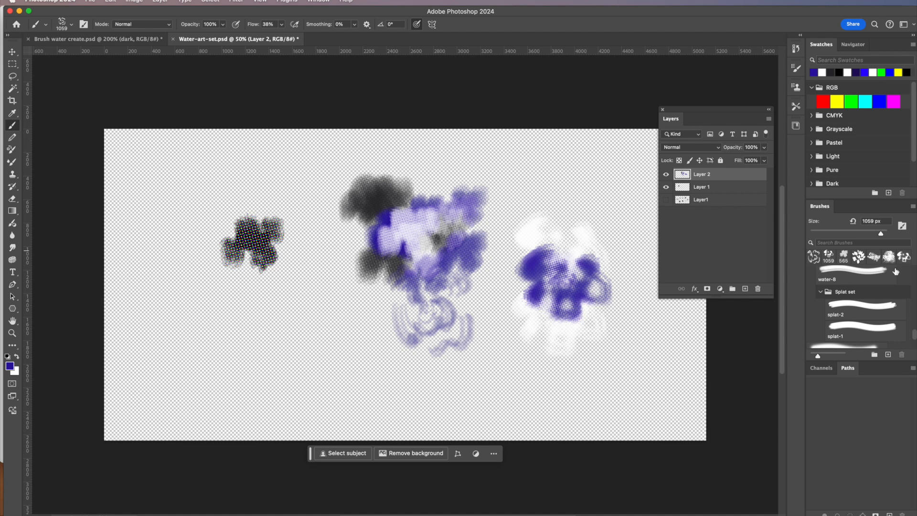
click(564, 286)
Create a brush group named "tone-half" and move the halftonie brush into it.
scroll(913, 344, down, 3)
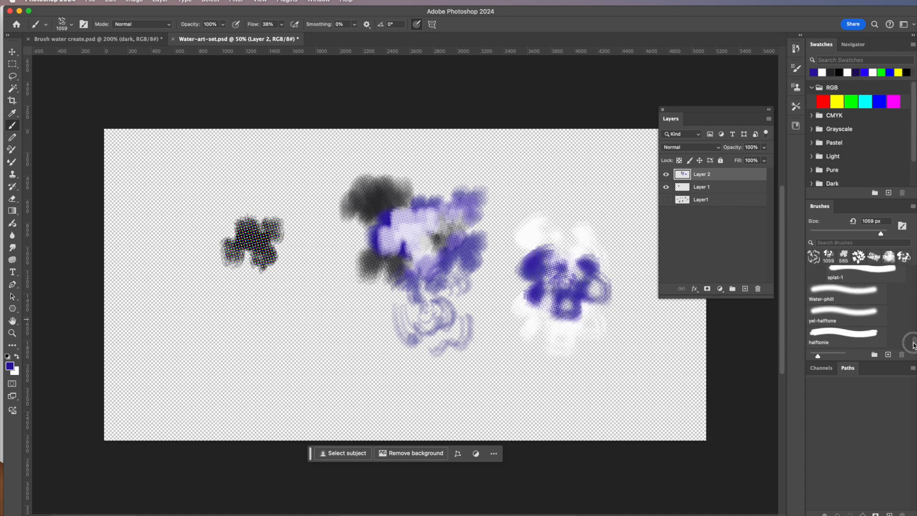
mouse_move(913, 343)
mouse_down()
mouse_move(913, 333)
mouse_move(914, 344)
mouse_up()
click(874, 355)
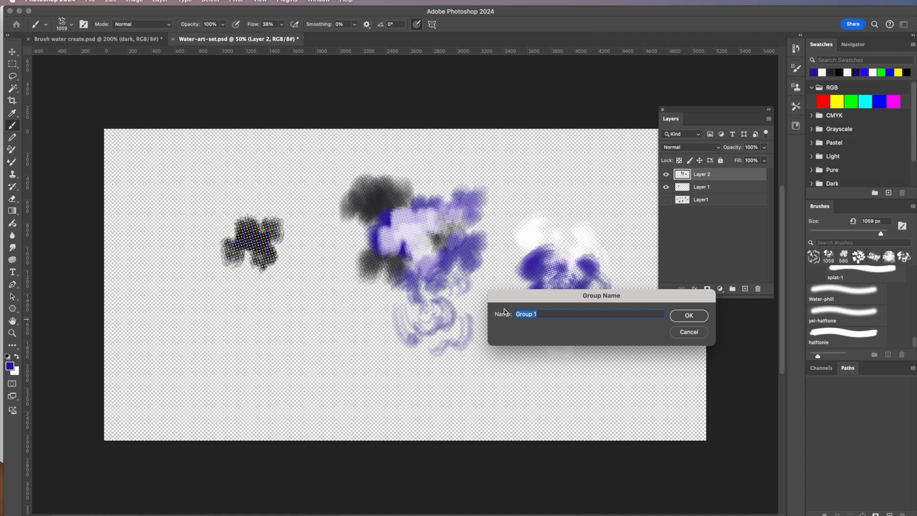
text(tone-half)
click(689, 316)
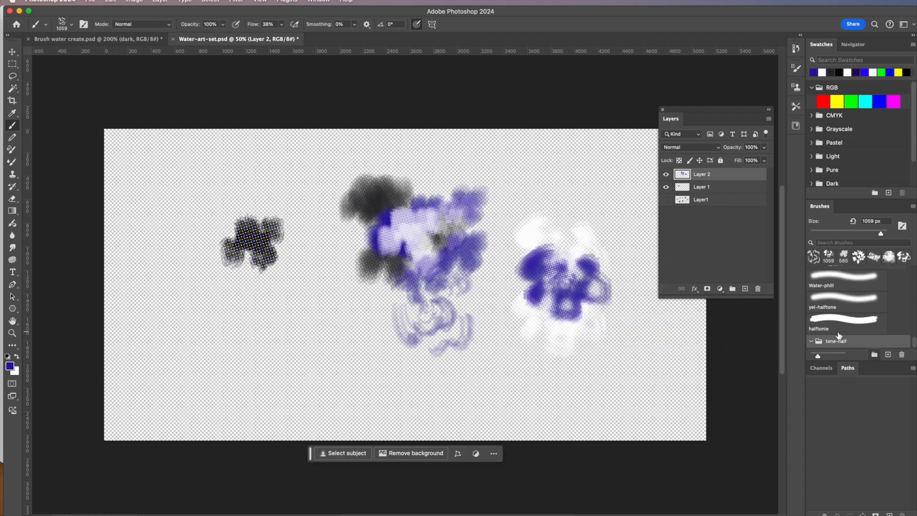
drag(837, 319, 838, 341)
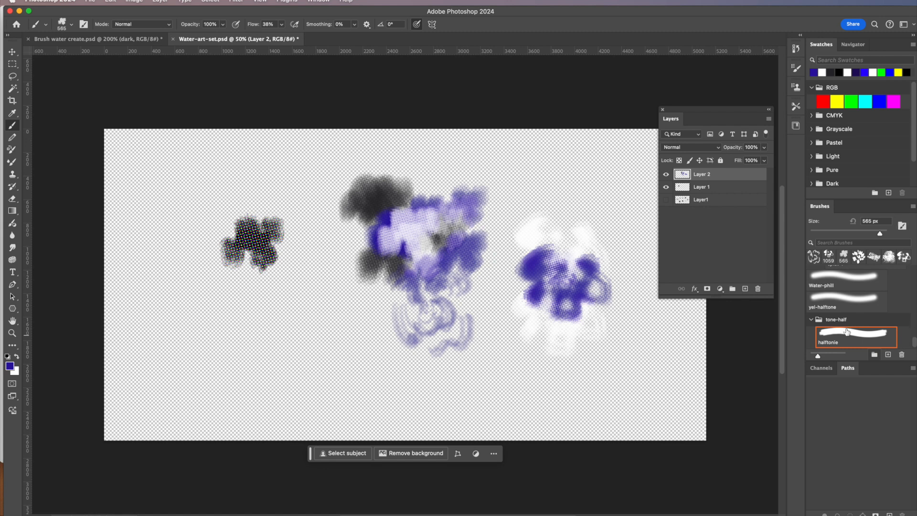
Narrow the application window to expose the desktop beside it and move the Layers panel clear of the Brushes panel.
click(912, 208)
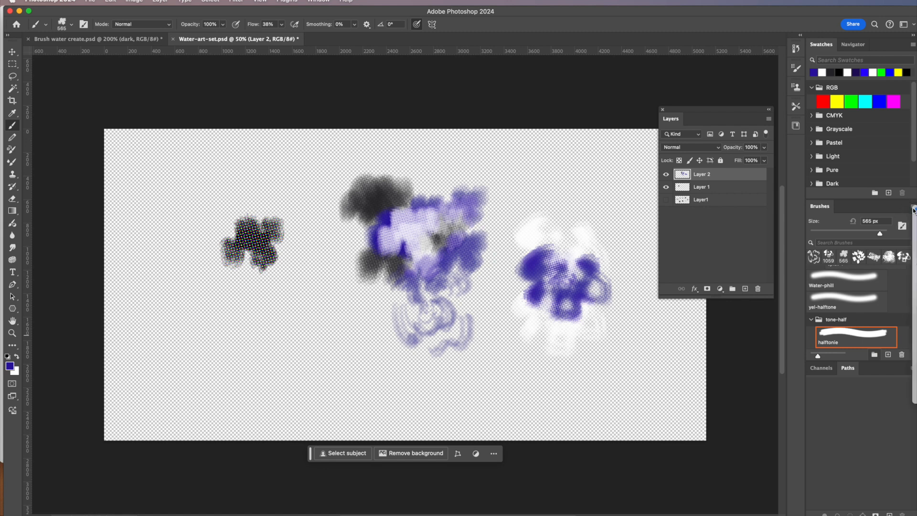
click(893, 472)
drag(911, 512, 761, 507)
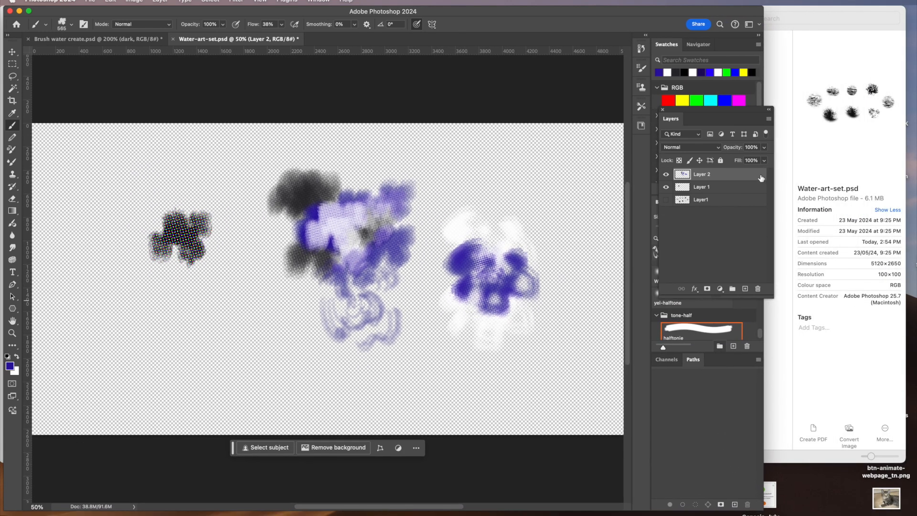
mouse_move(707, 111)
mouse_down()
mouse_move(644, 110)
mouse_move(545, 82)
mouse_up()
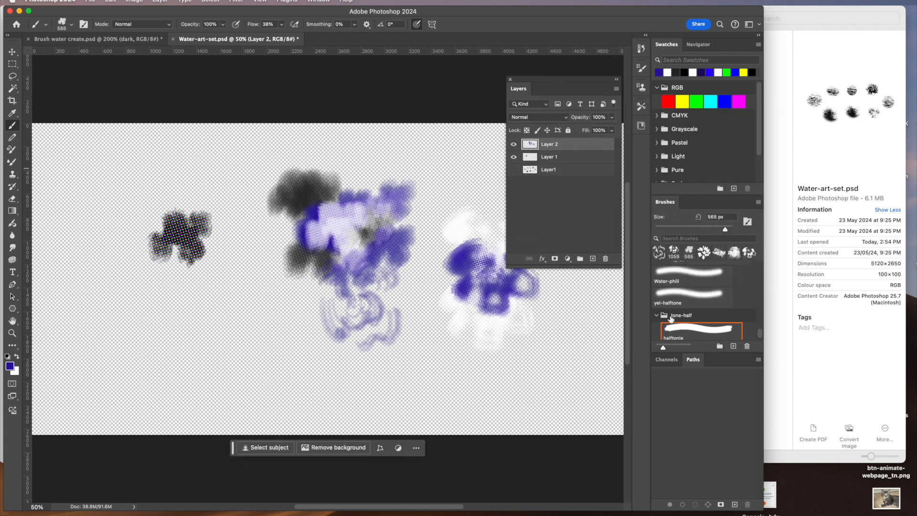
Review the import and export options for the tone-half brush group and the saved brush files in Finder's Brush-water_art folder.
click(676, 319)
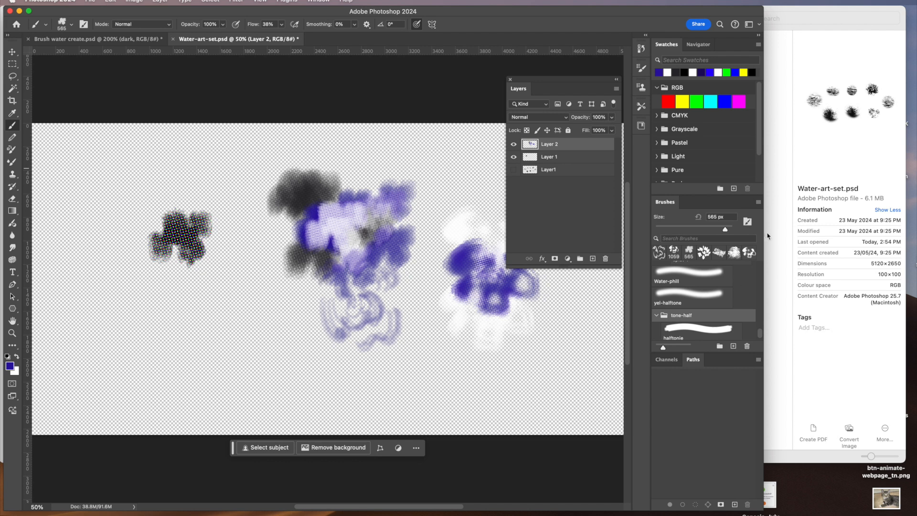
click(758, 204)
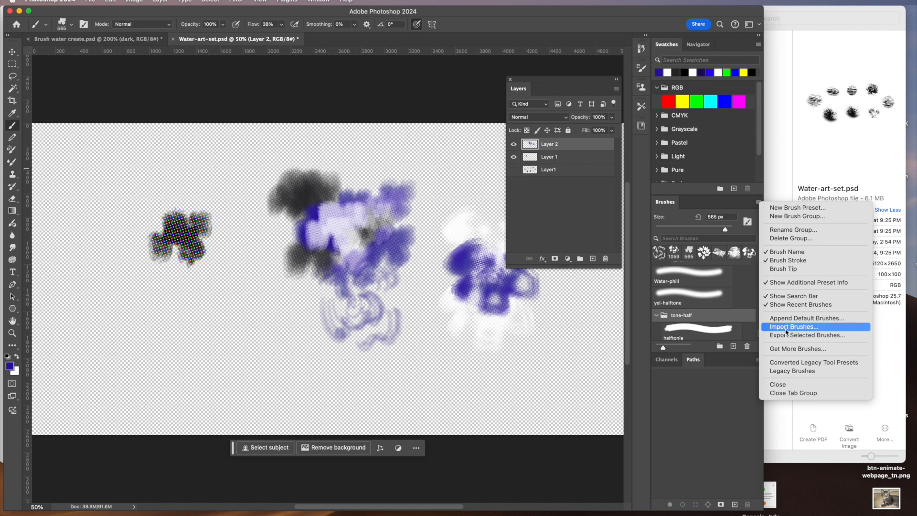
click(787, 146)
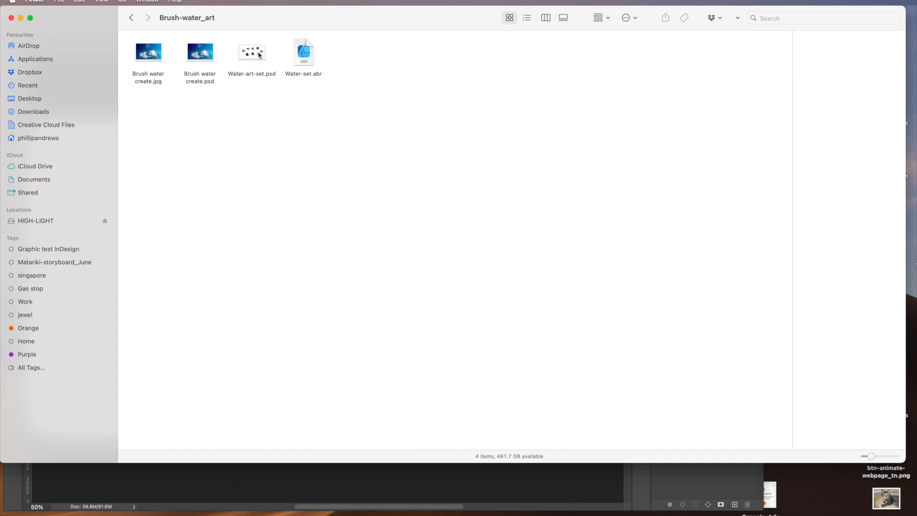
Switch back to Photoshop and widen its window to span the screen again.
click(730, 483)
click(763, 512)
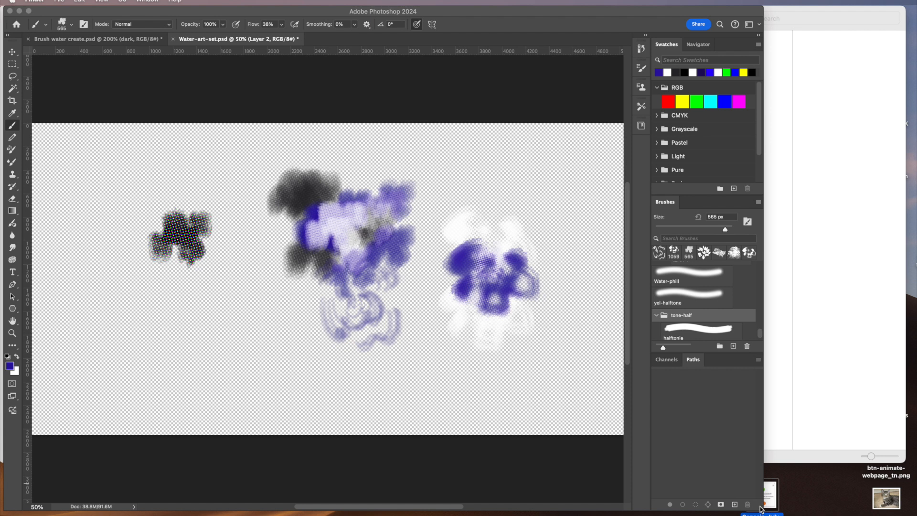
click(761, 510)
drag(763, 510, 910, 515)
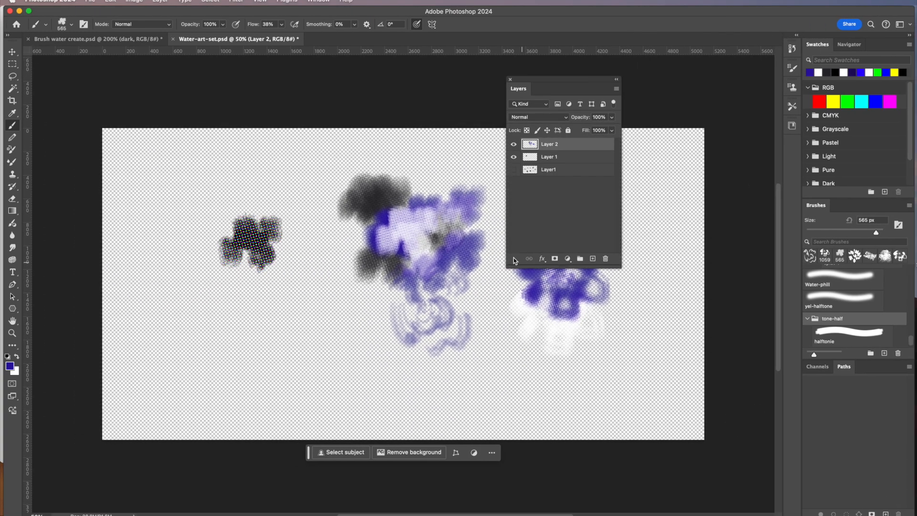